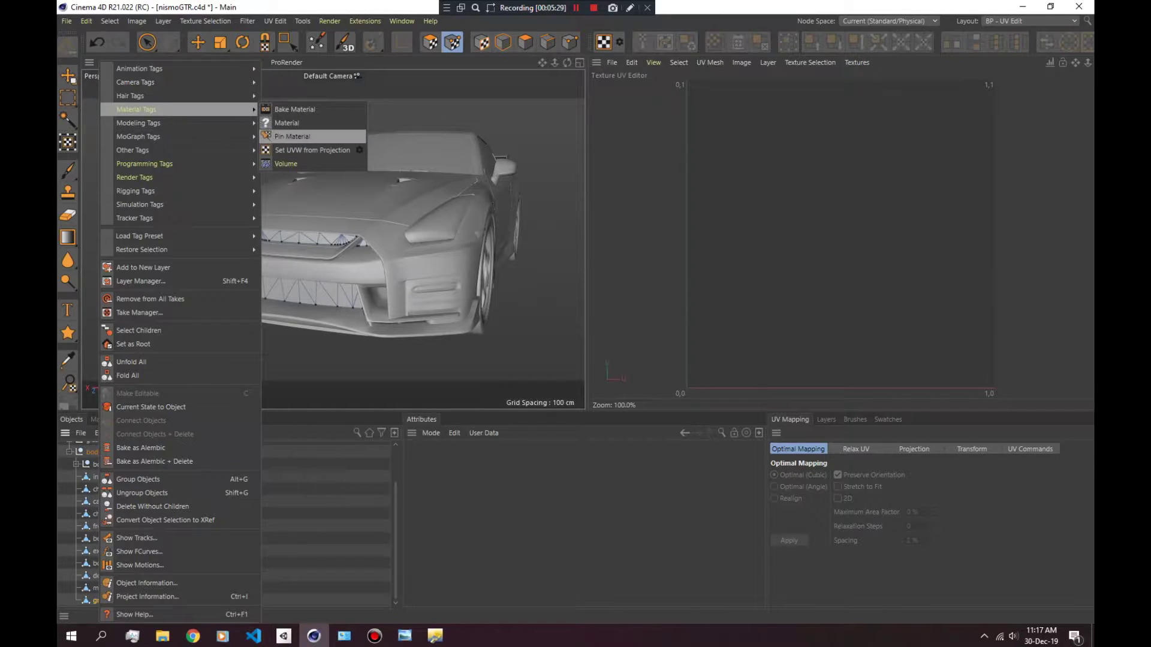
Step: Create a new material and load NissanGTR_grille3.png as its Color channel texture
click(85, 432)
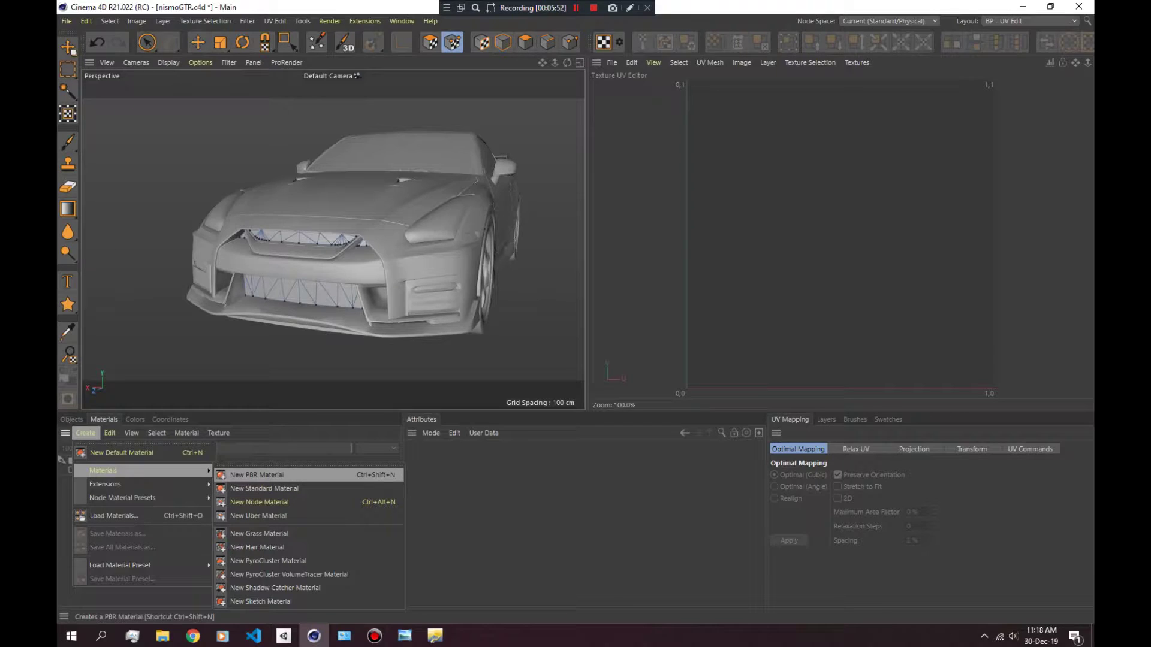
click(256, 475)
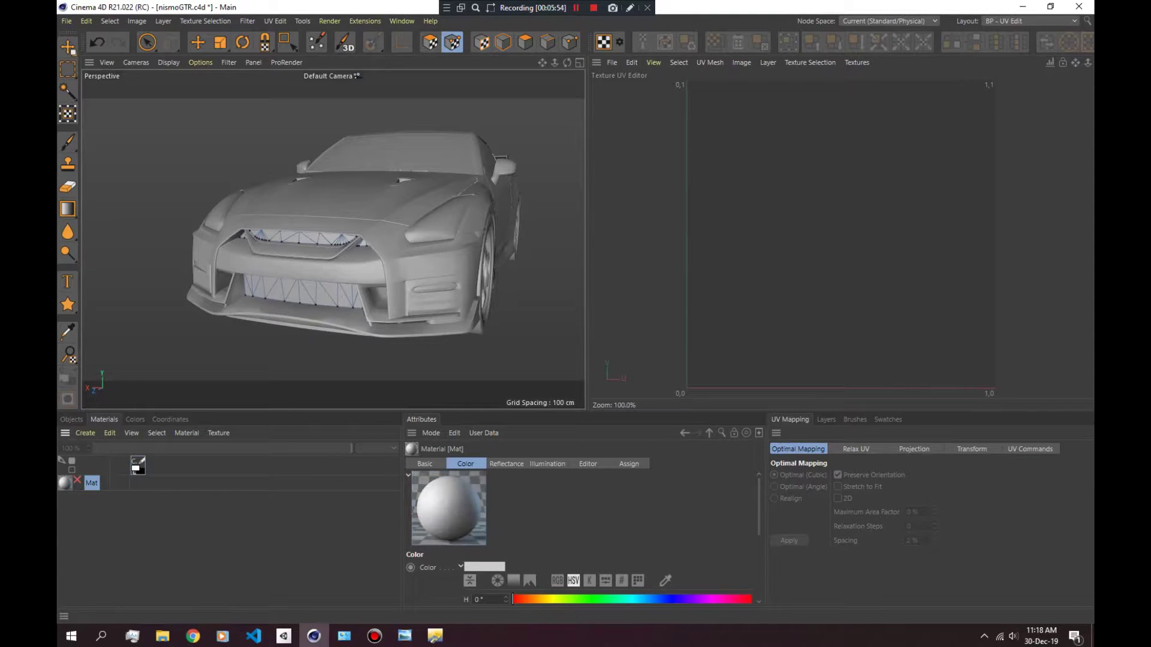
scroll(575, 521, down, 3)
click(470, 516)
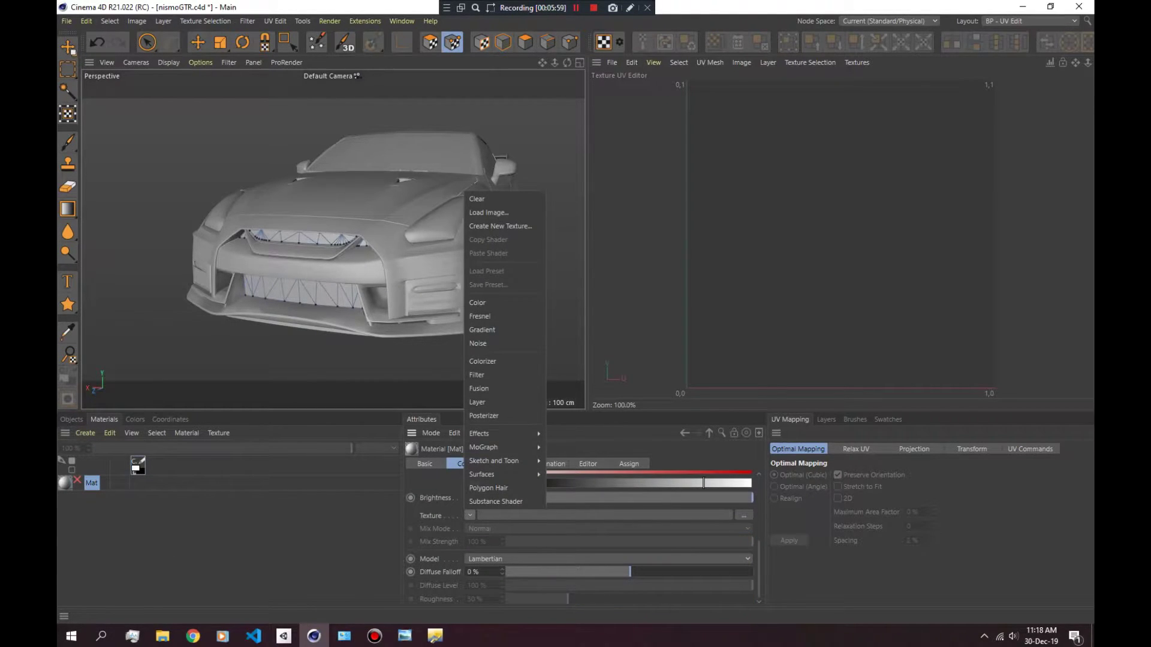
click(490, 213)
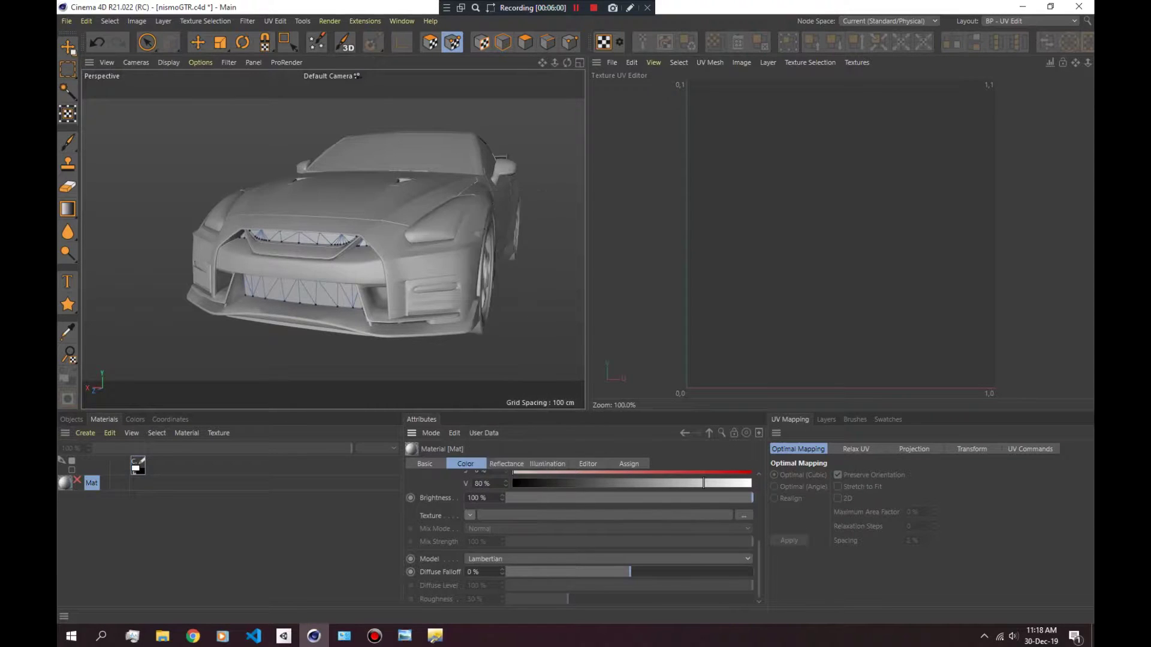
double_click(627, 113)
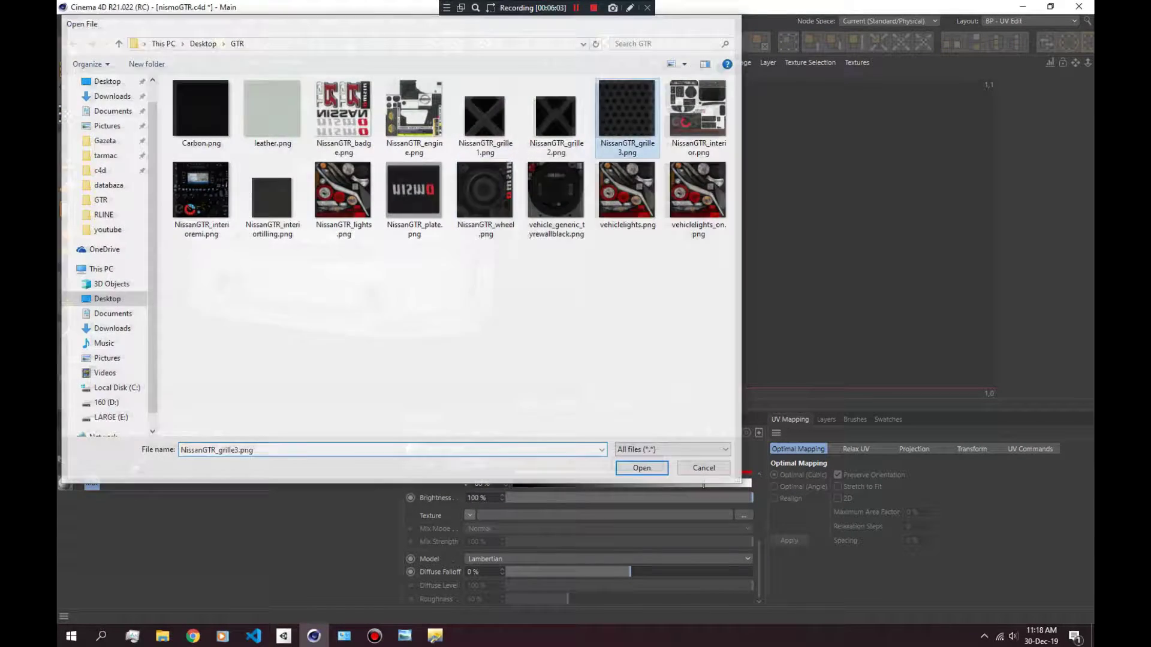
key(Return)
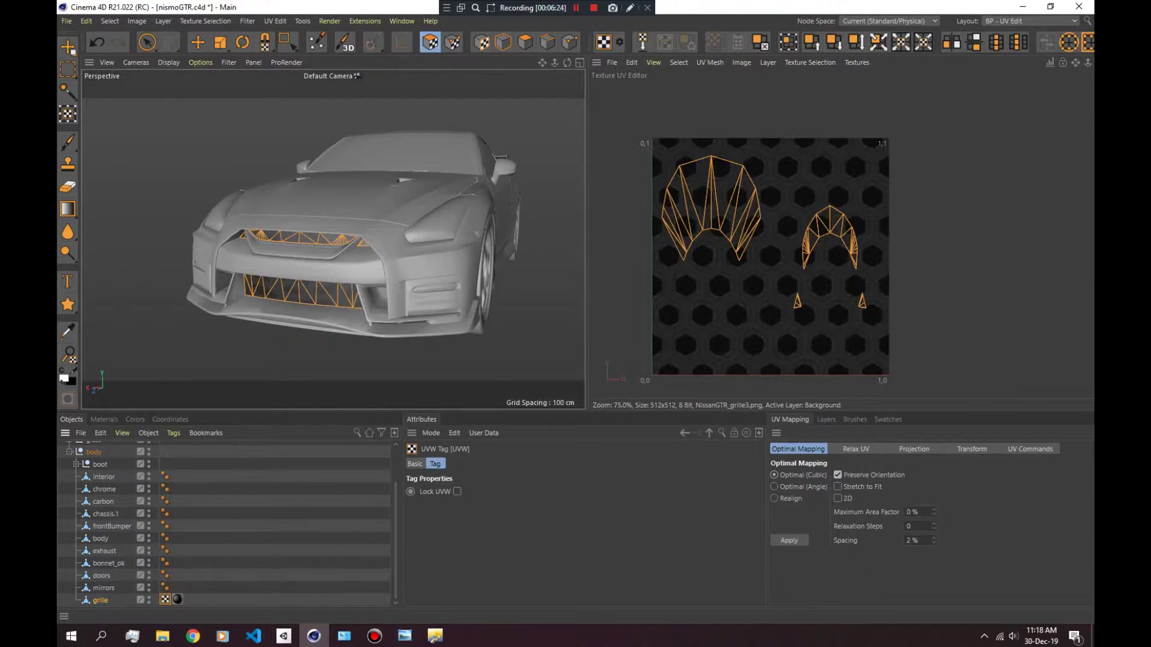
Step: Try several UV projections on the grille until its mesh fills the hexagon texture square
click(913, 448)
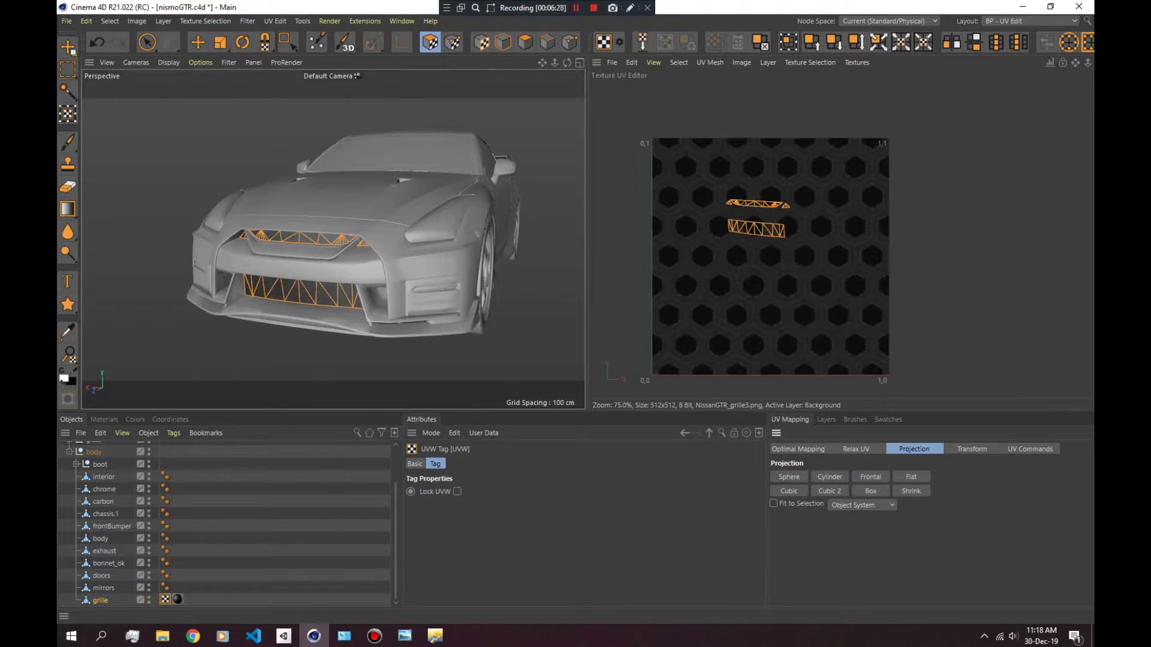
click(789, 477)
click(829, 477)
click(869, 477)
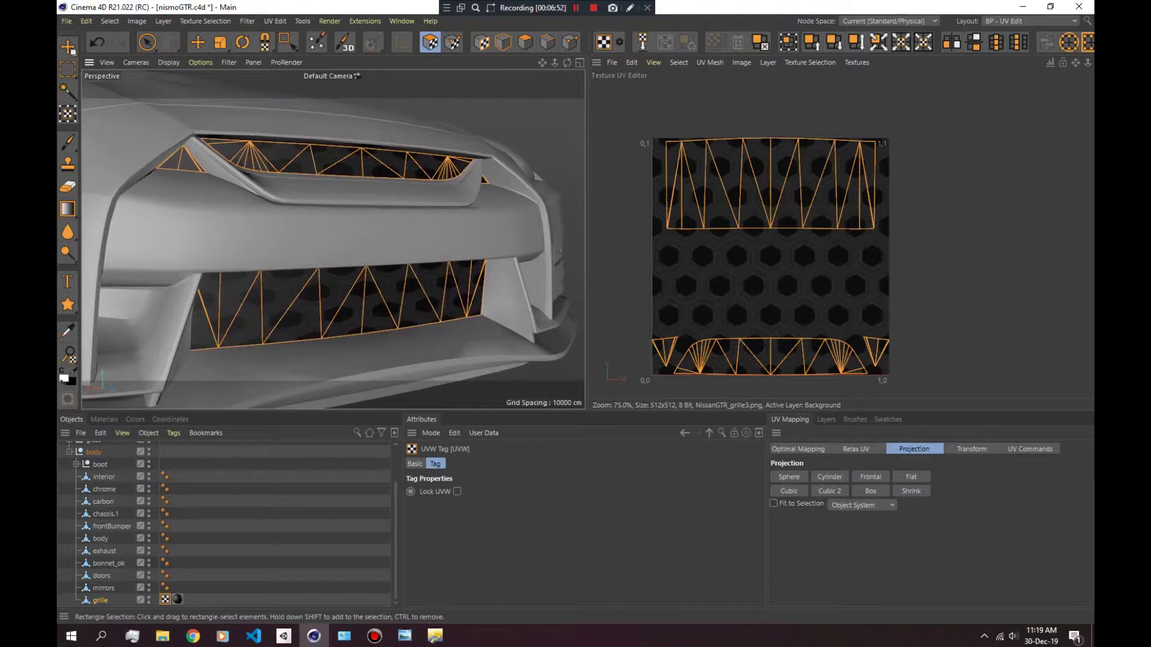
alt+drag(333, 239, 333, 239)
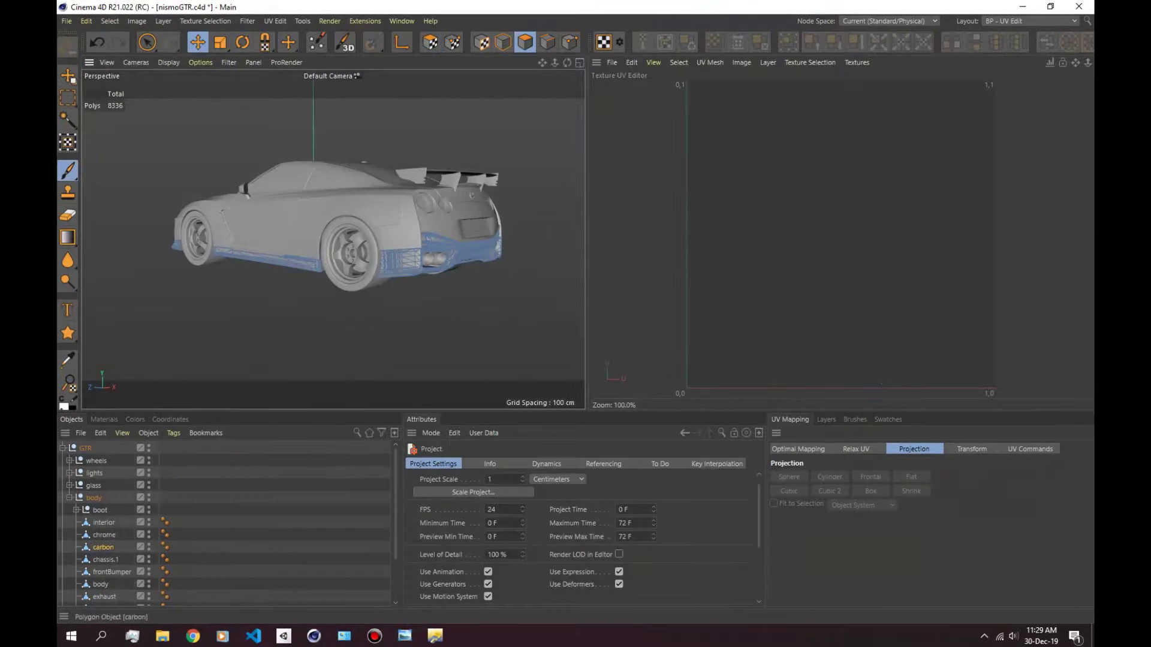
Step: Add a UVW tag to carbon, select all polygons, and apply Sphere then Flat projection
right_click(98, 498)
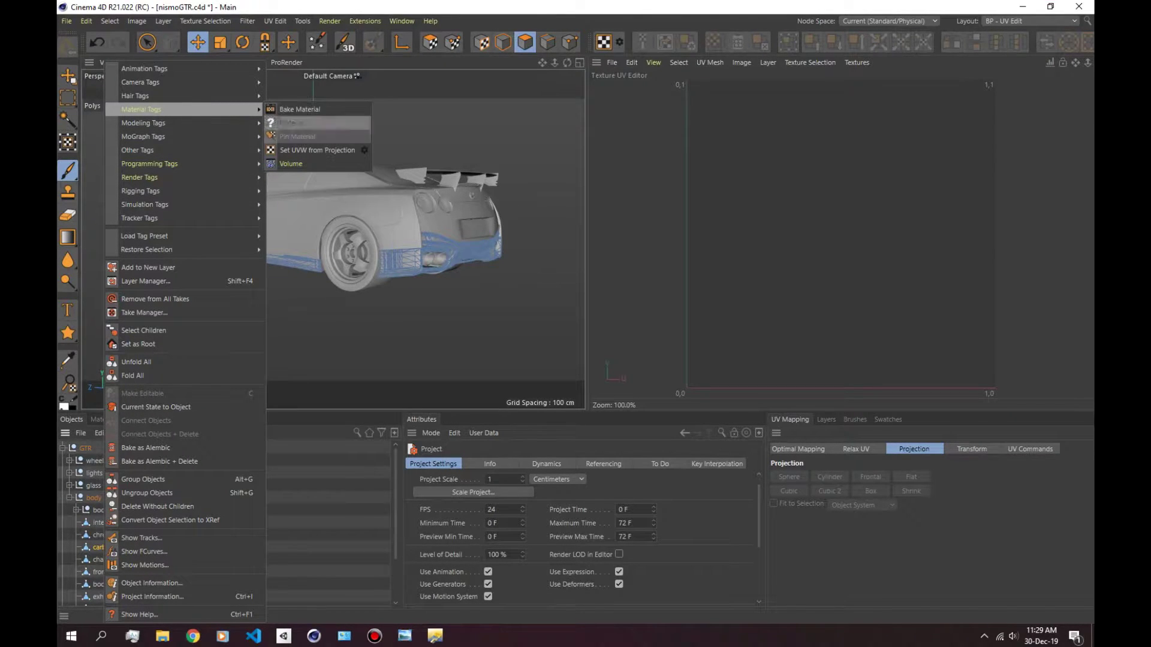
click(317, 149)
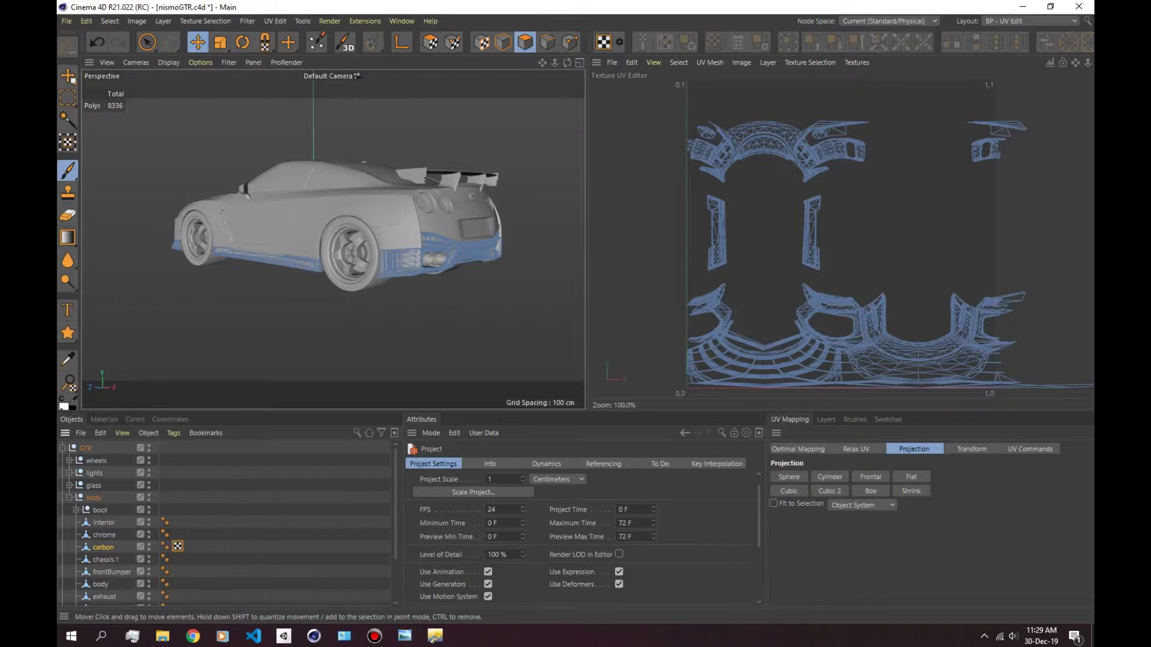
key(ctrl+a)
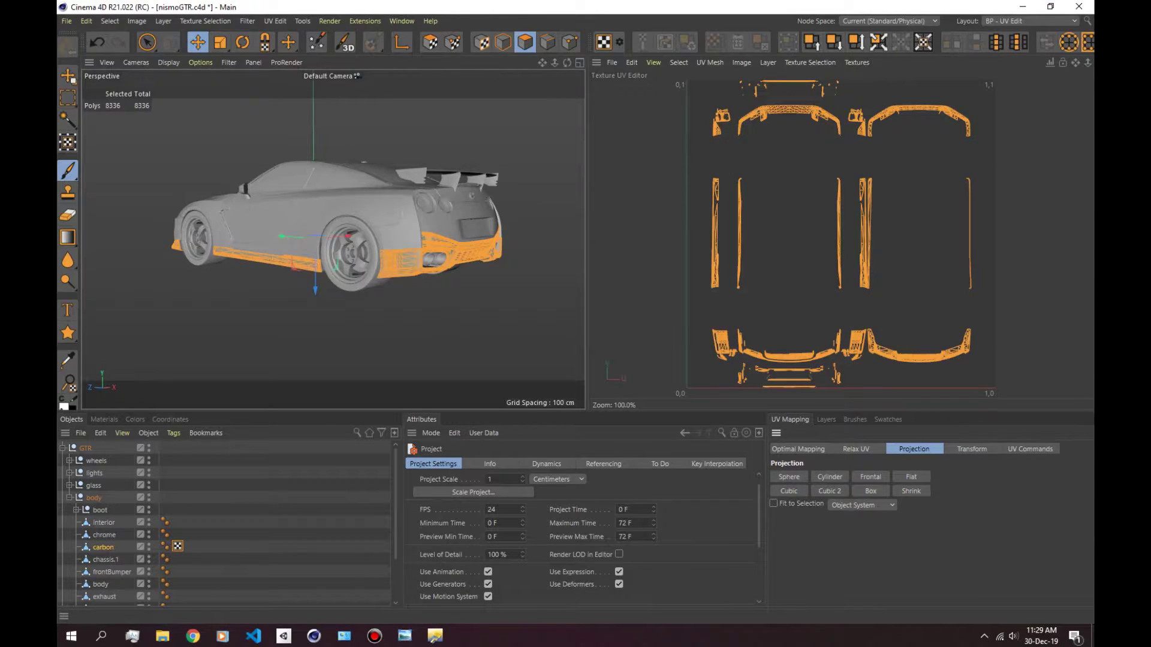
click(788, 476)
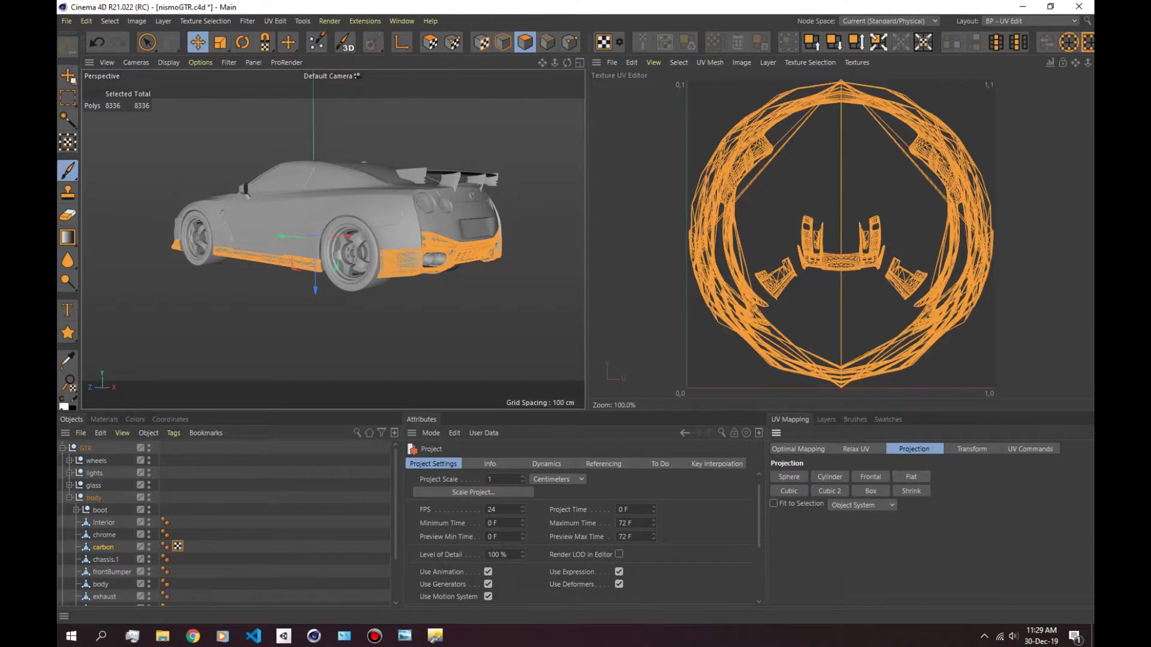
click(911, 477)
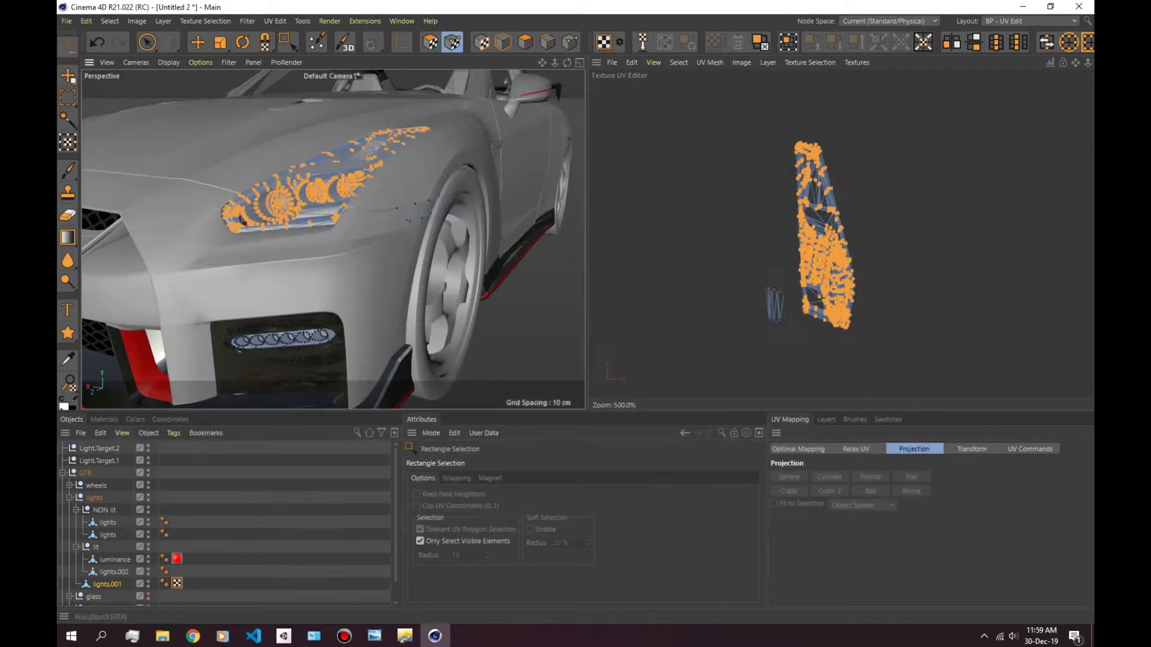
Step: Create a new headlight material and load vehiclelights.png as its texture
click(103, 419)
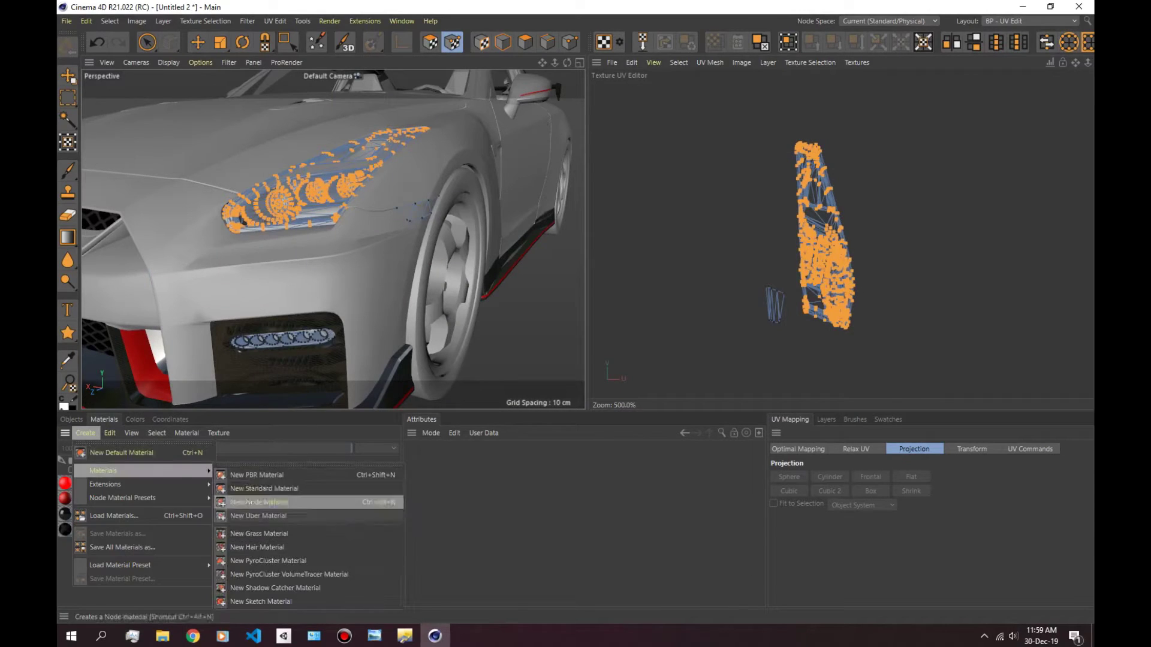
click(257, 470)
click(469, 515)
click(489, 194)
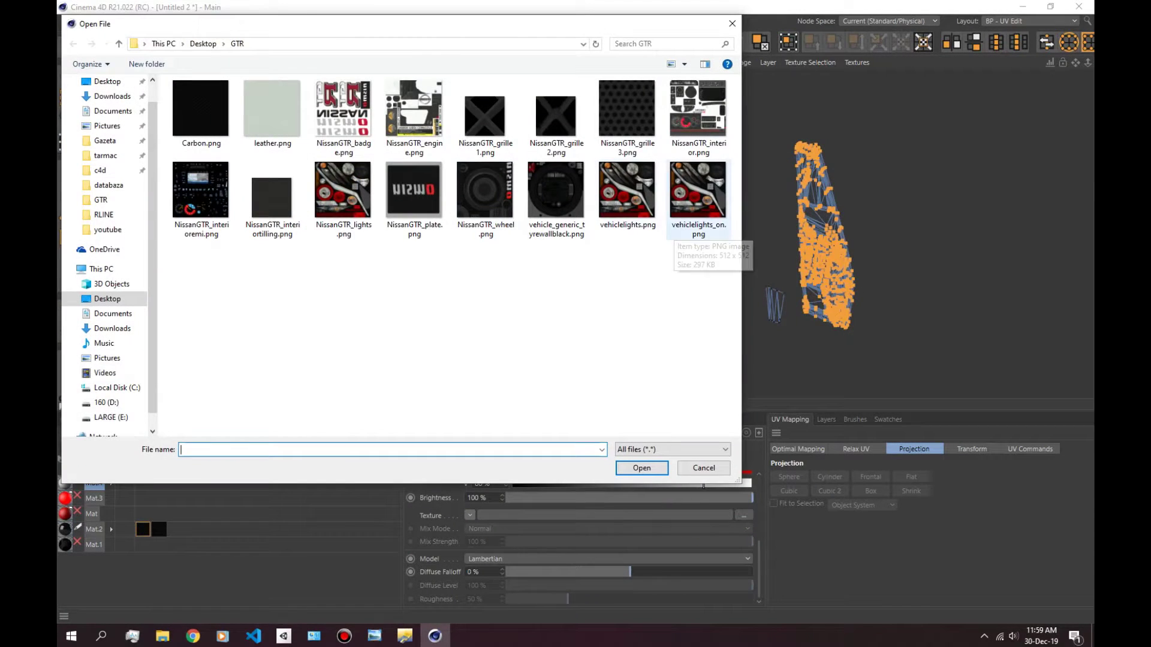
double_click(626, 190)
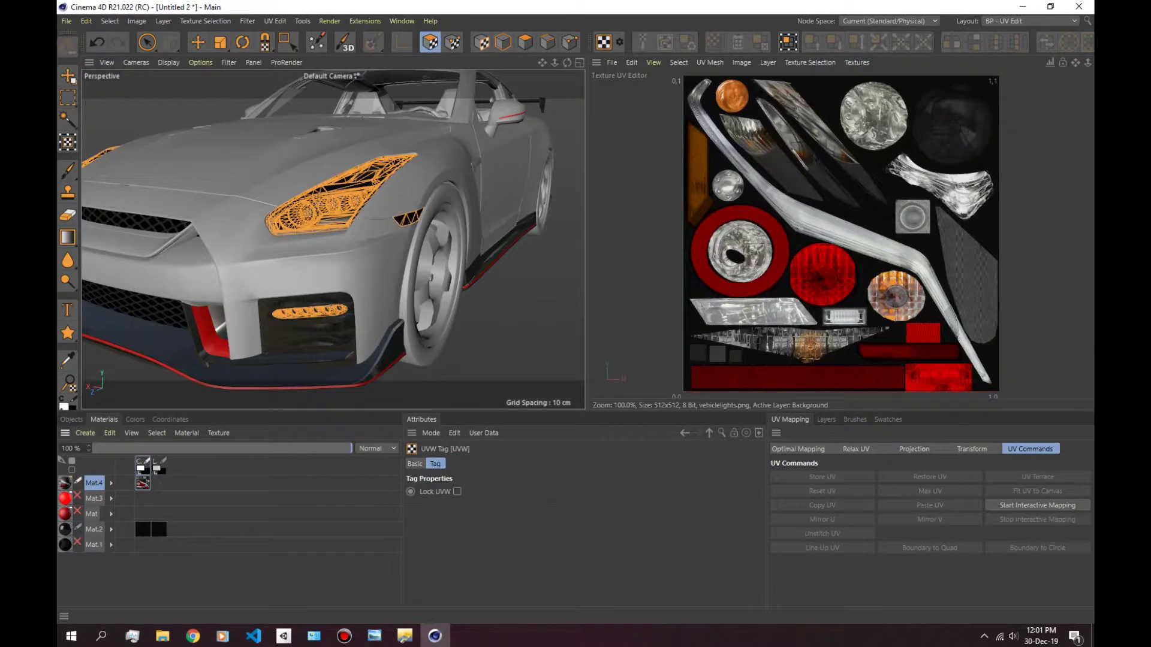
Step: Select lights.001 and its Mat.4 tag, then orbit to the car's front with Move active
click(106, 584)
click(188, 582)
click(914, 449)
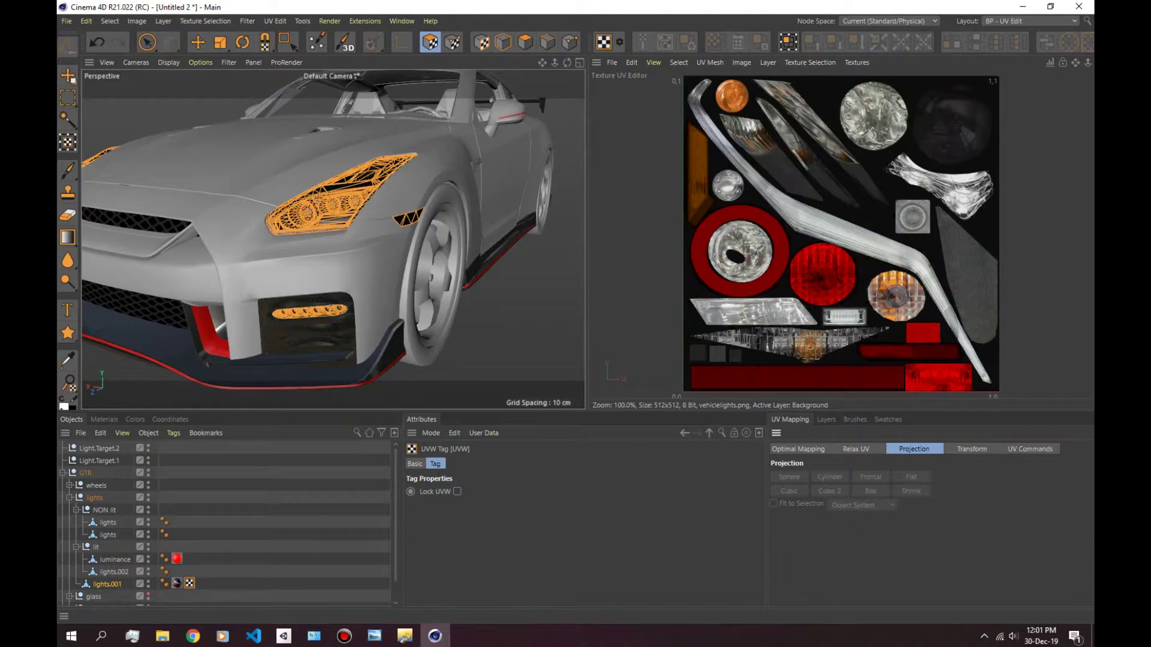
click(107, 583)
click(176, 583)
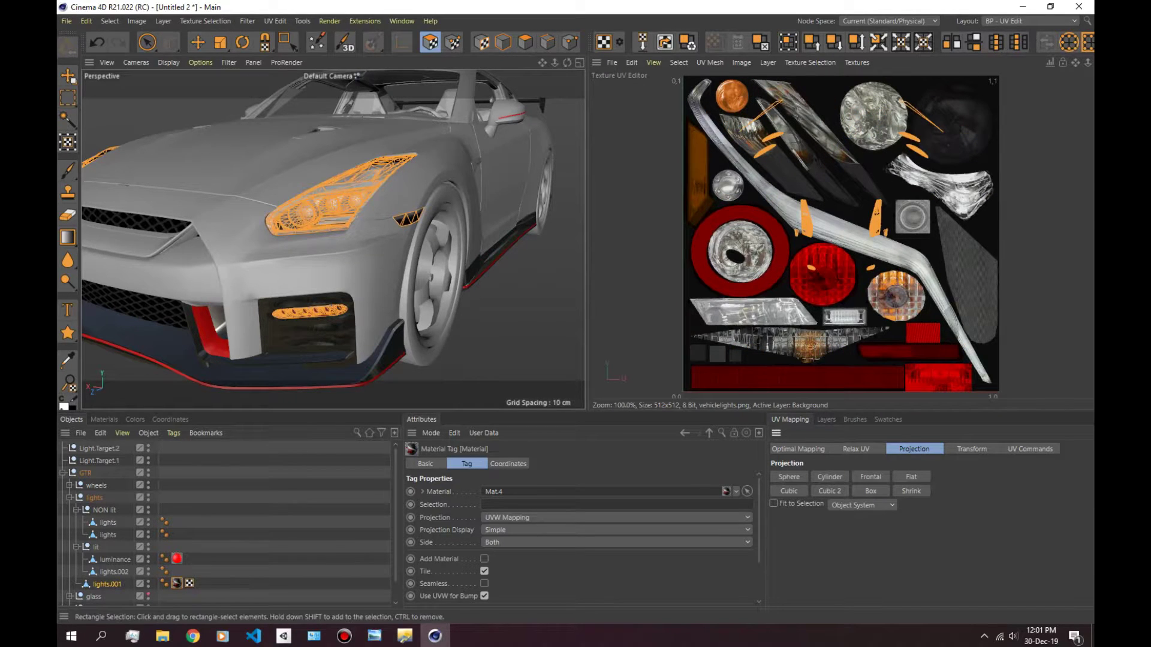
key(e)
mouse_move(180, 215)
alt+mouse_down()
mouse_move(299, 210)
mouse_move(337, 84)
alt+mouse_up()
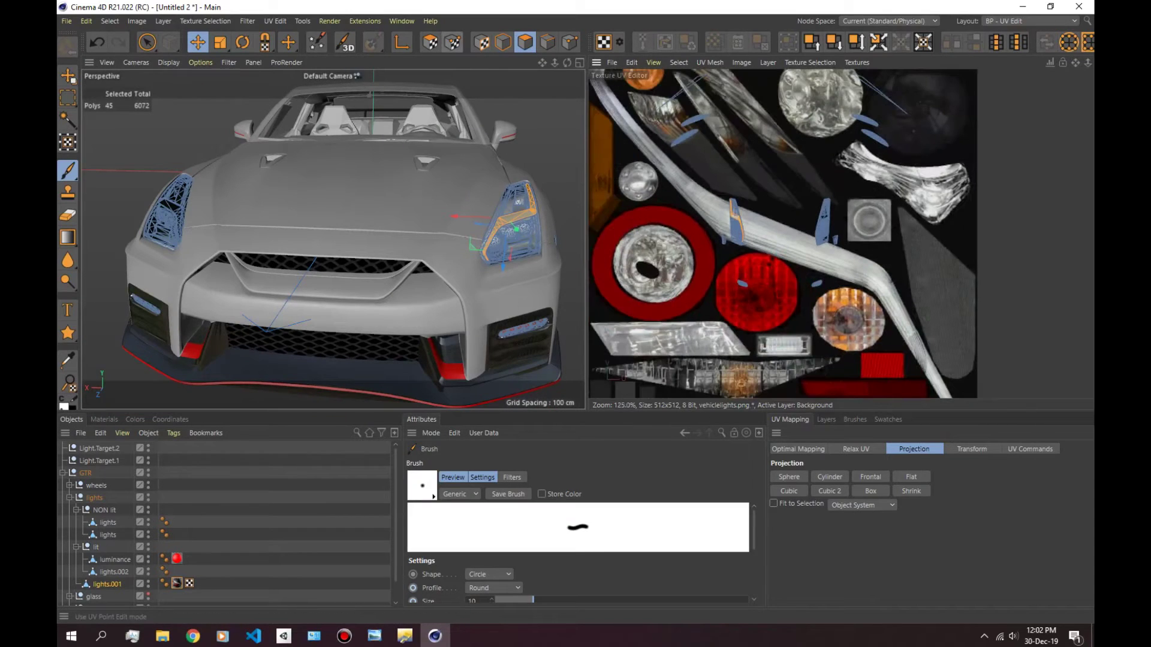
Step: In UV Polygons mode, select a headlight UV island in the Texture UV Editor
click(430, 43)
right_click(793, 222)
click(827, 269)
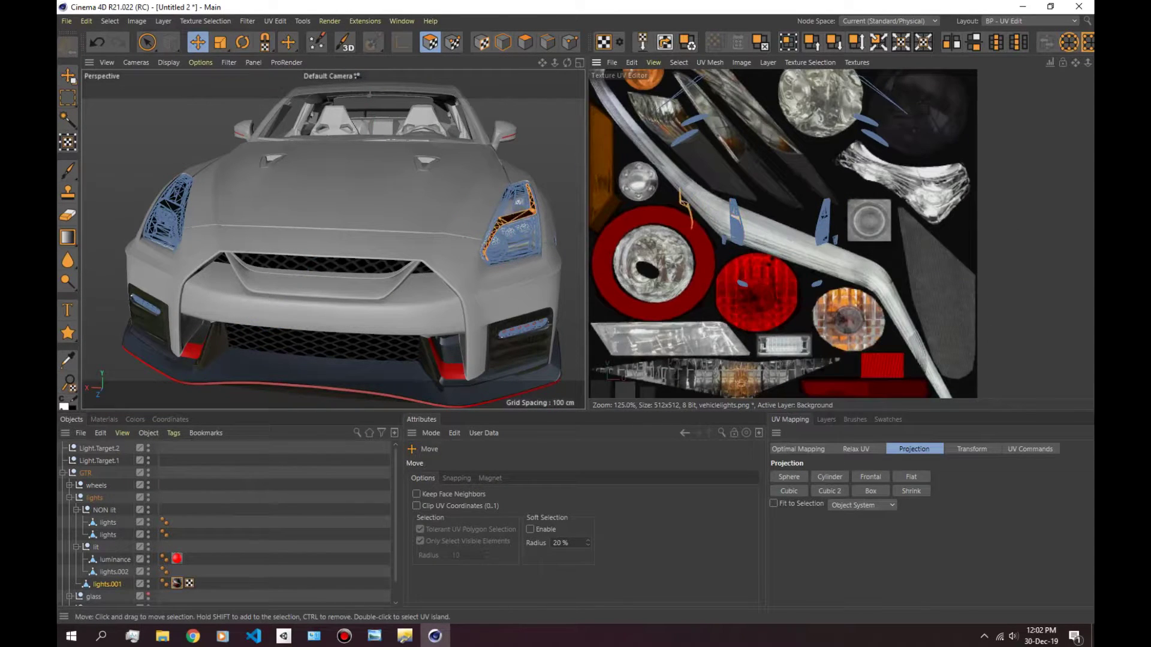
scroll(708, 218, down, 2)
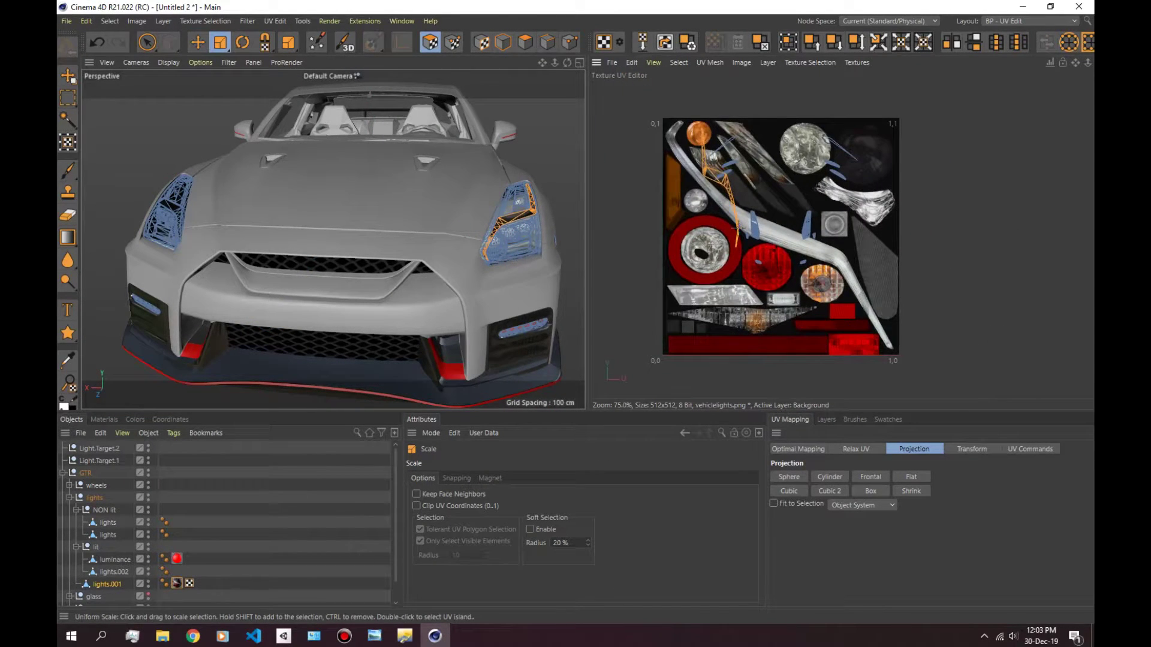
scroll(735, 226, up, 1)
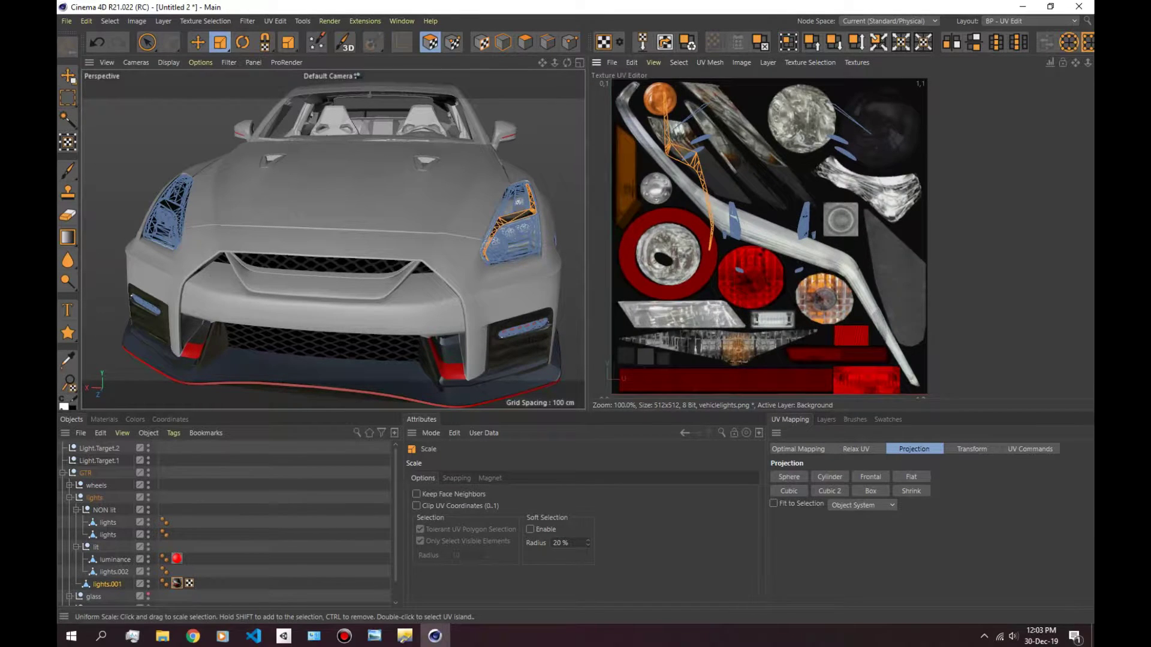
click(1029, 449)
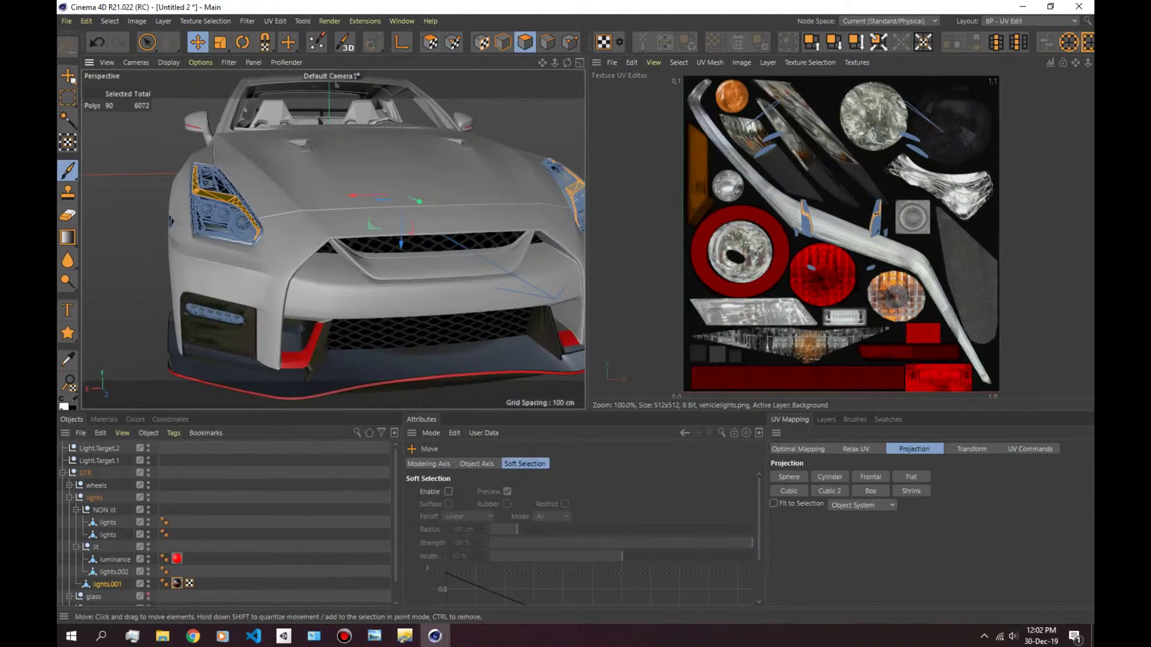